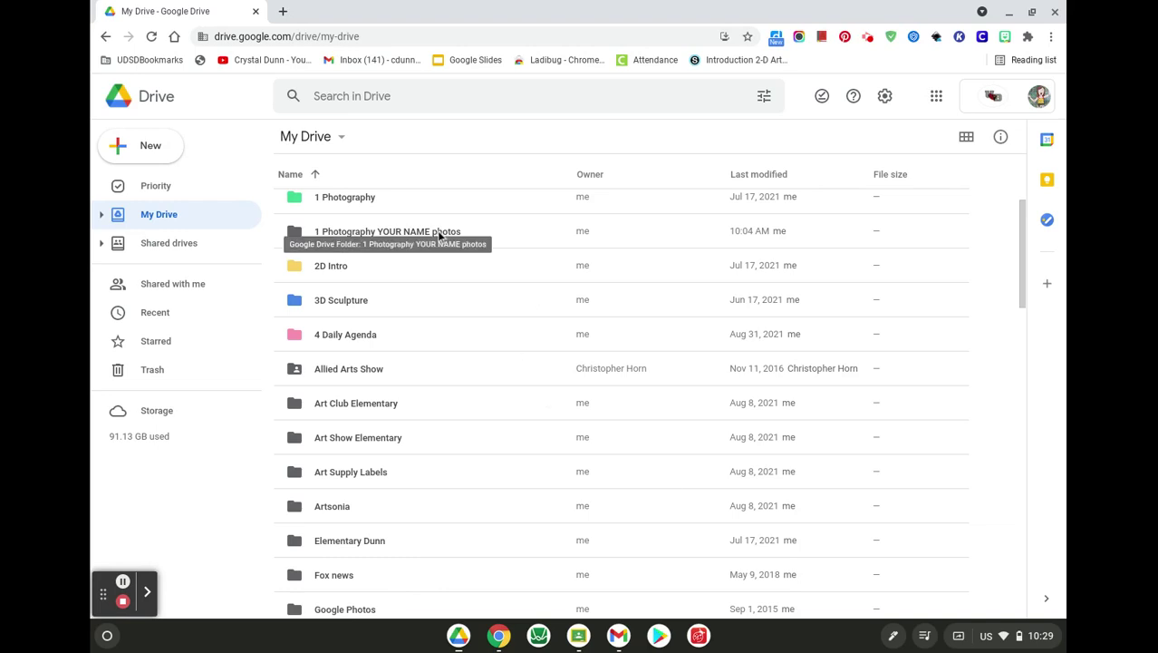
# - Create a folder named "Project 1" inside the "1 Photography YOUR NAME photos" folder
pyautogui.doubleClick(353, 232)
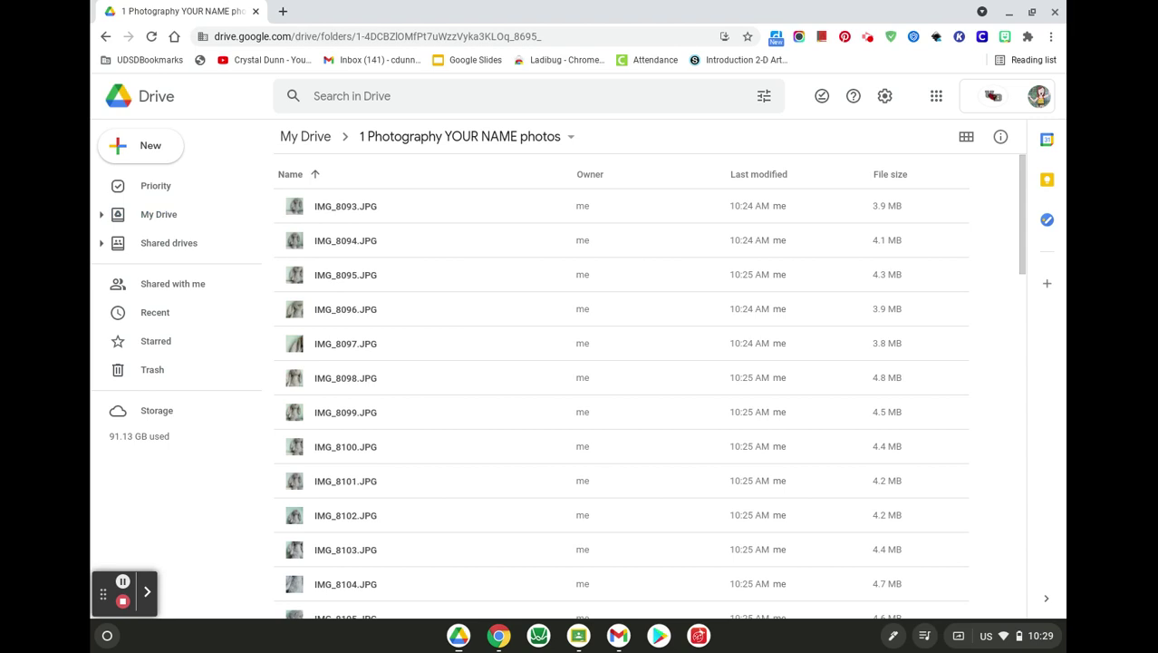
pyautogui.scroll(-15, 361, 310)
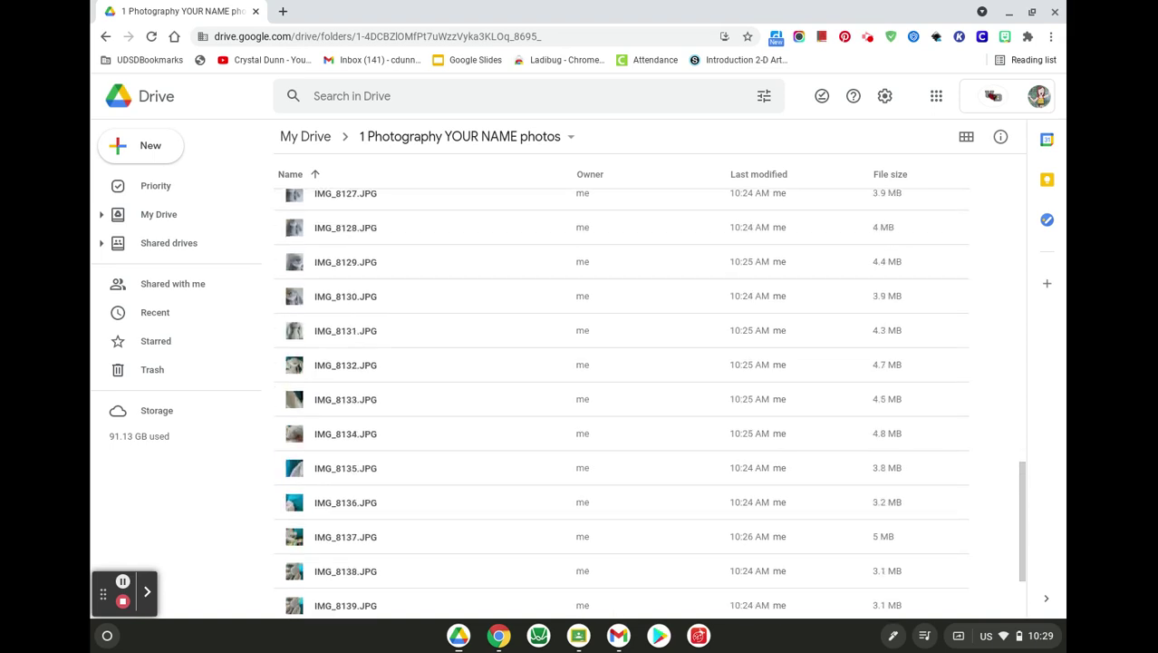
pyautogui.scroll(15, 358, 272)
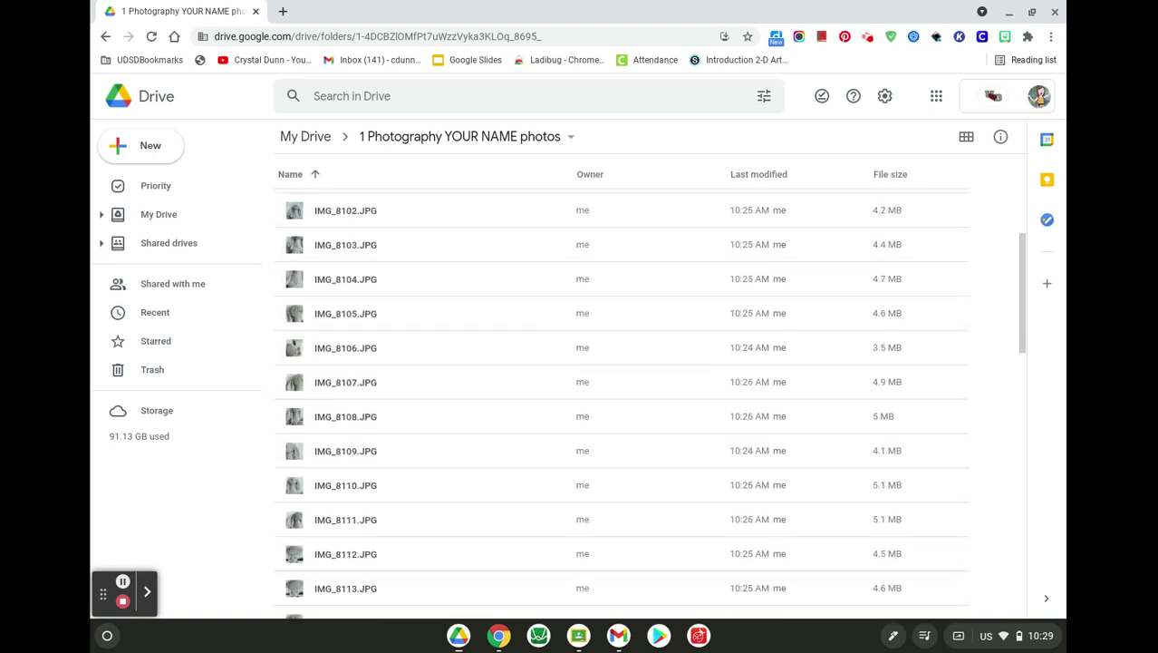
pyautogui.rightClick(386, 178)
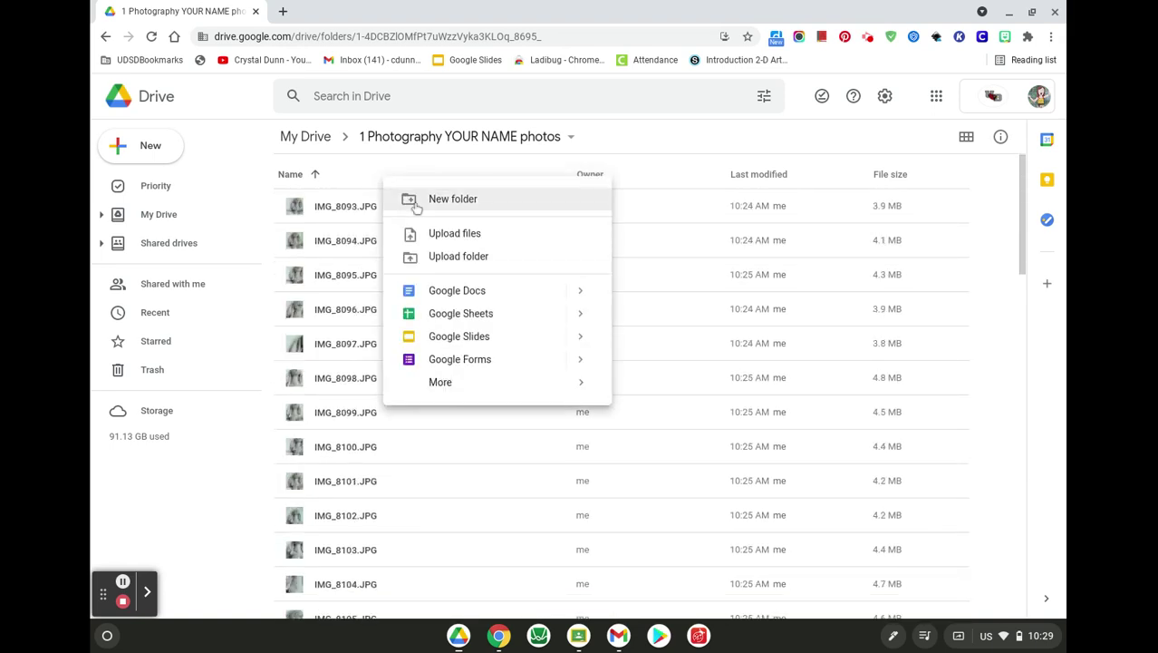
pyautogui.click(421, 201)
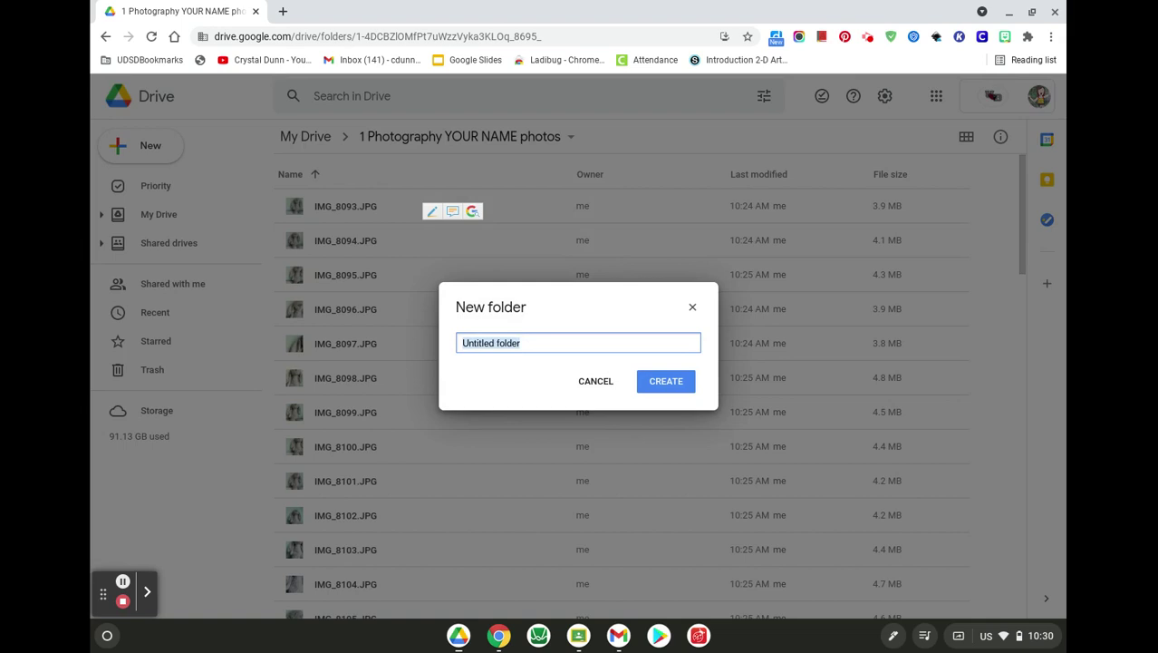
pyautogui.write('Project 1')
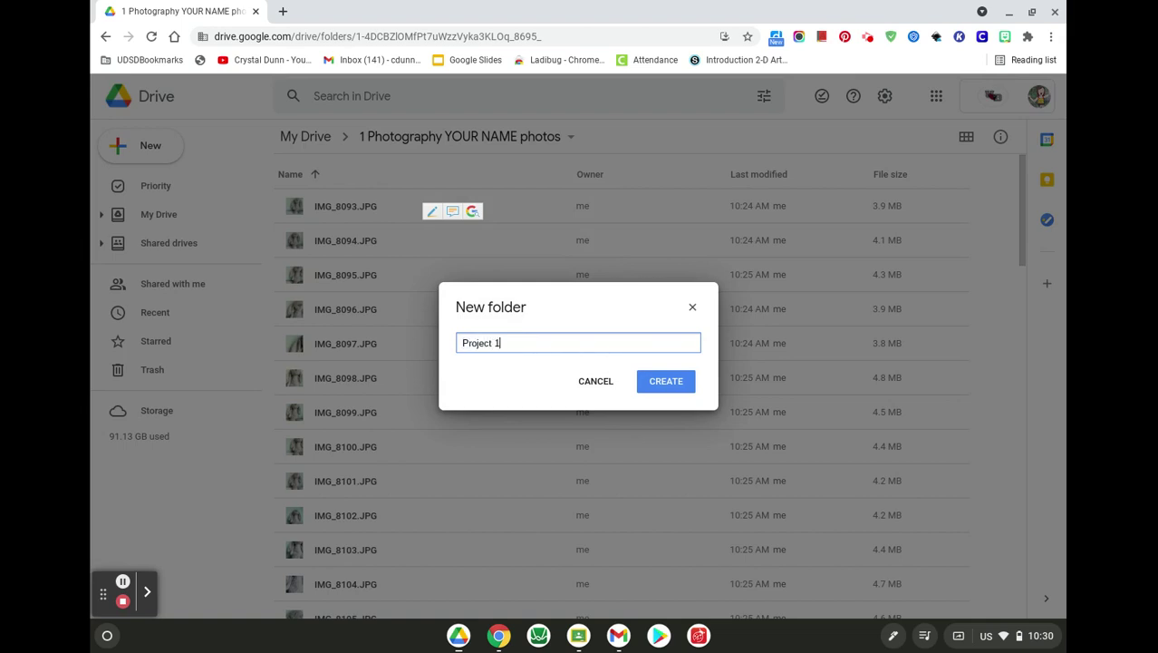
pyautogui.press('Return')
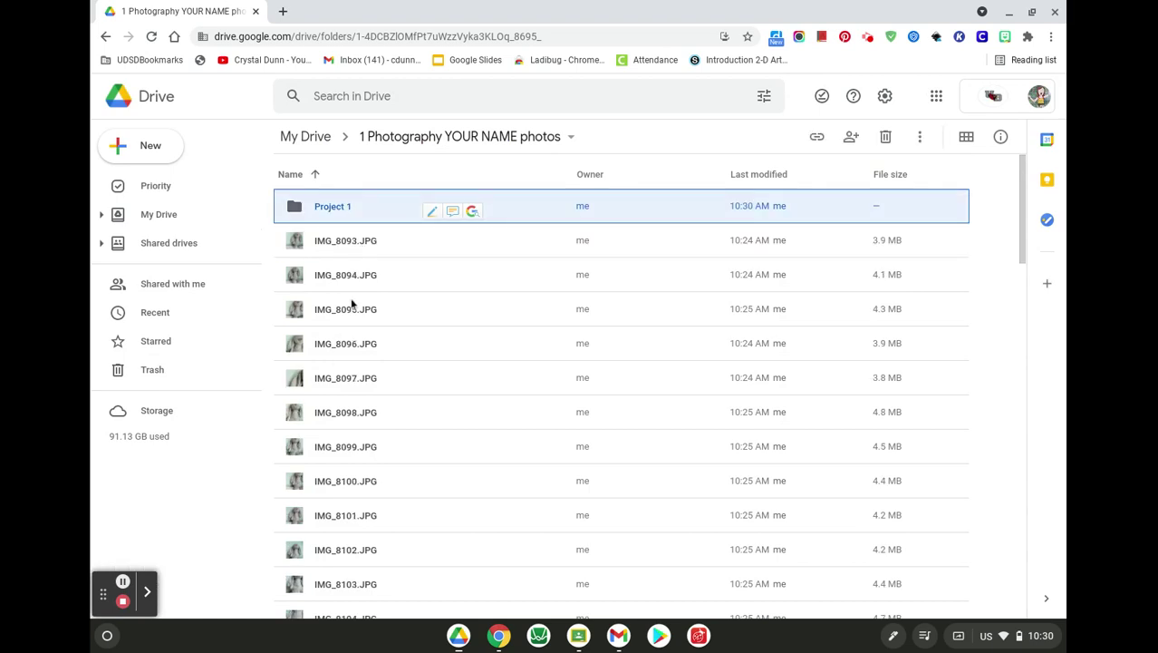
# - Move all the images from IMG_8093.JPG through IMG_8149.PNG into the Project 1 folder
pyautogui.click(362, 241)
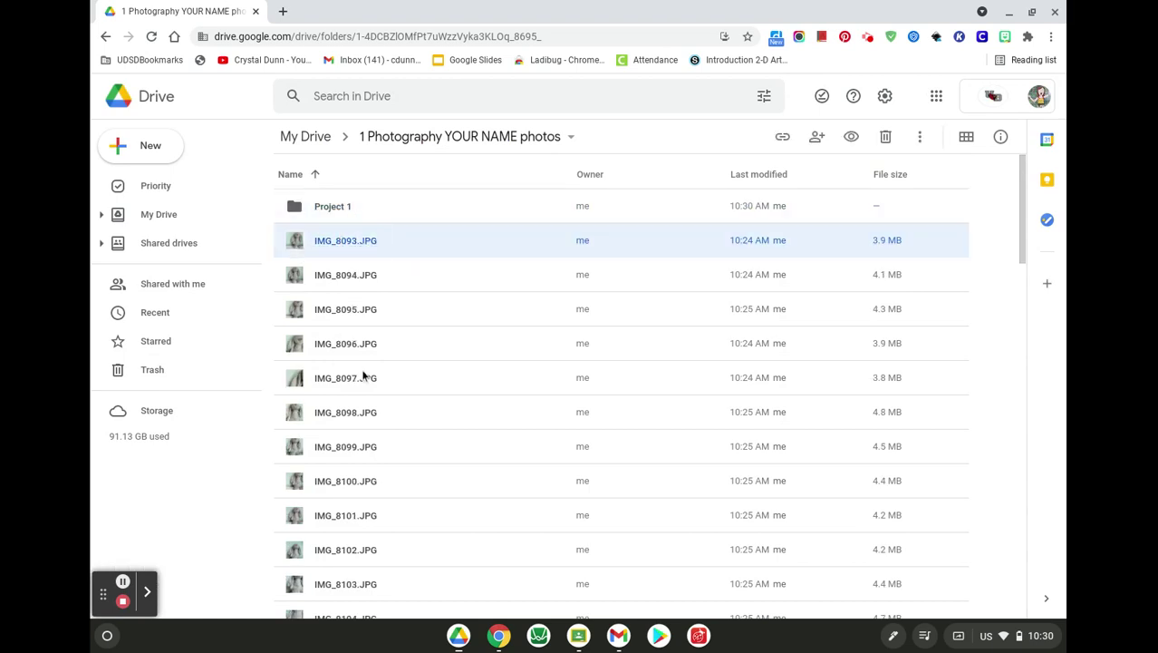
pyautogui.scroll(-10, 363, 375)
pyautogui.scroll(-7, 360, 369)
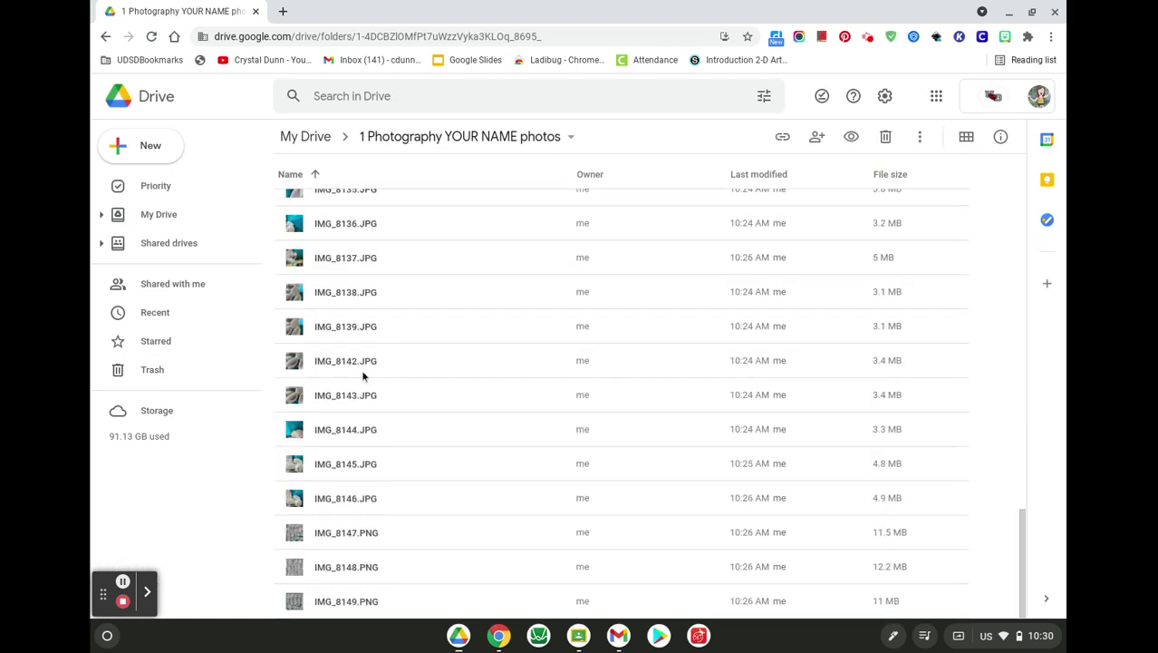
pyautogui.keyDown('shift'); pyautogui.click(333, 605); pyautogui.keyUp('shift')
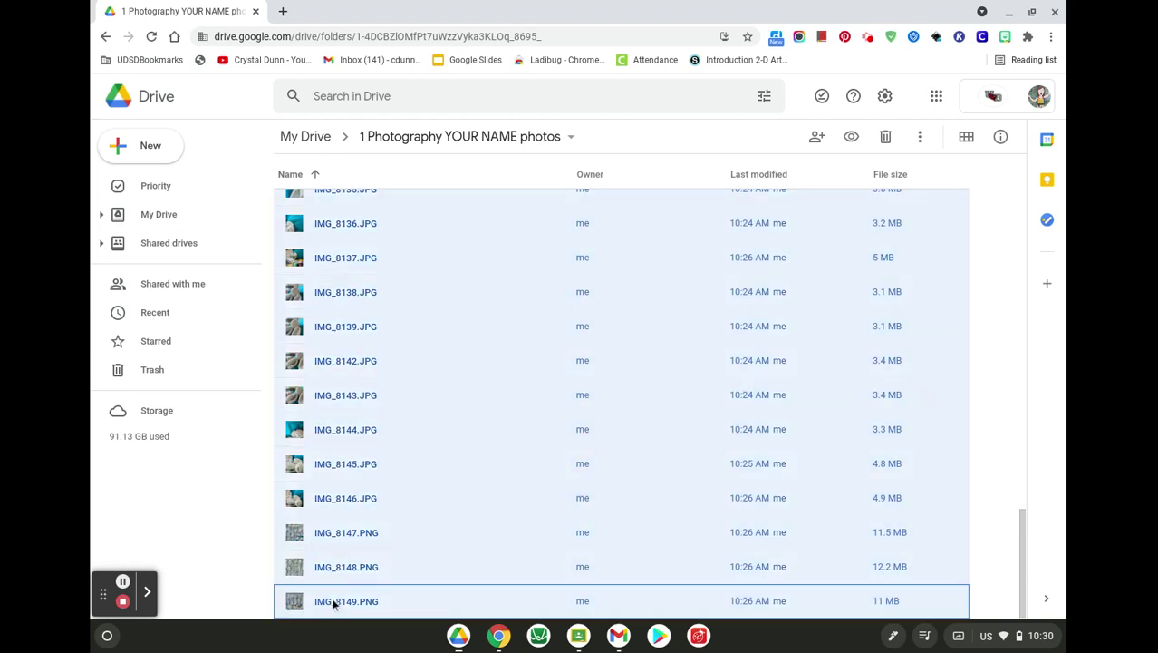
pyautogui.scroll(15, 437, 413)
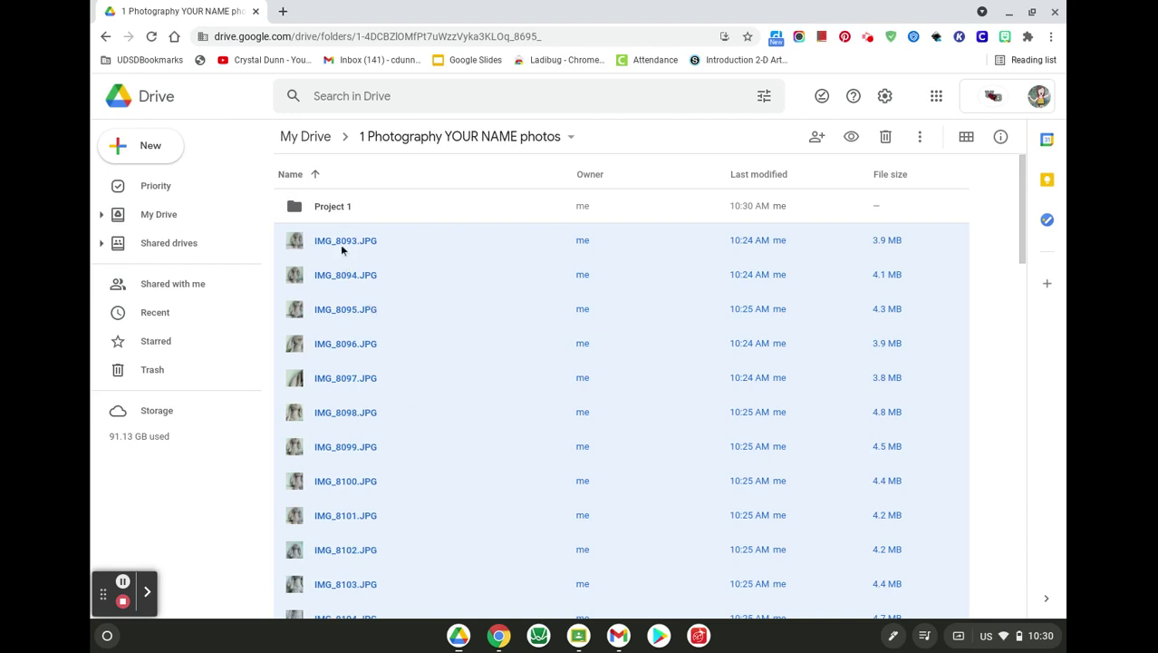
pyautogui.moveTo(339, 244); pyautogui.dragTo(334, 209)
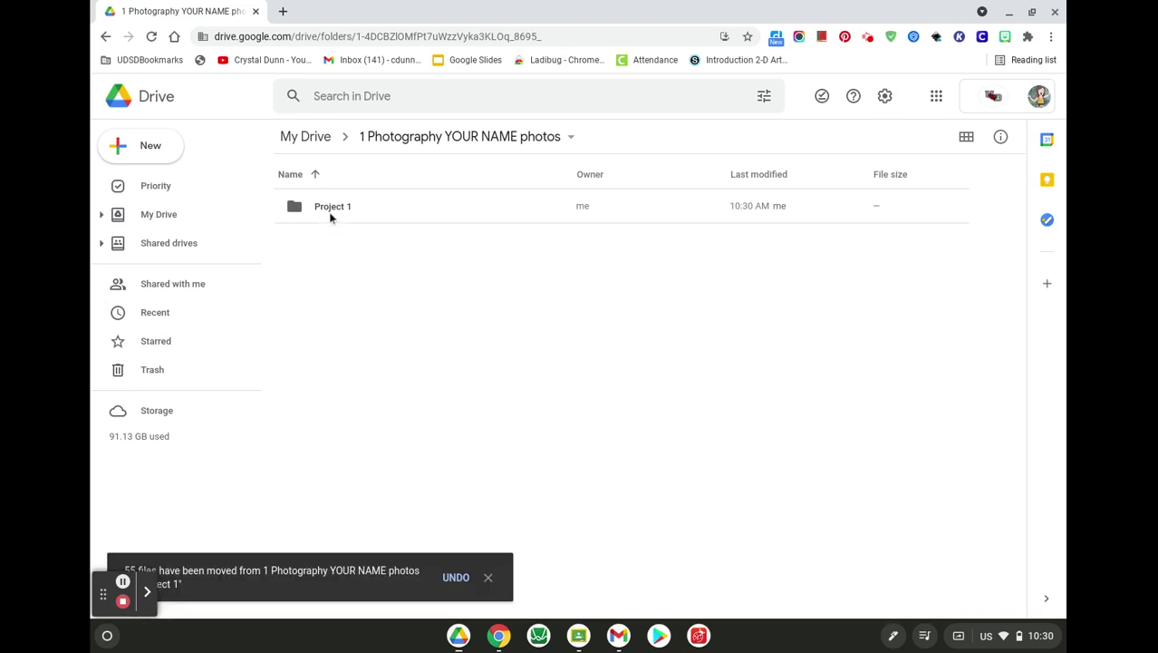
# - Open the Project 1 folder and review its photos one by one at full size from IMG_8093.JPG to IMG_8100.JPG
pyautogui.doubleClick(331, 210)
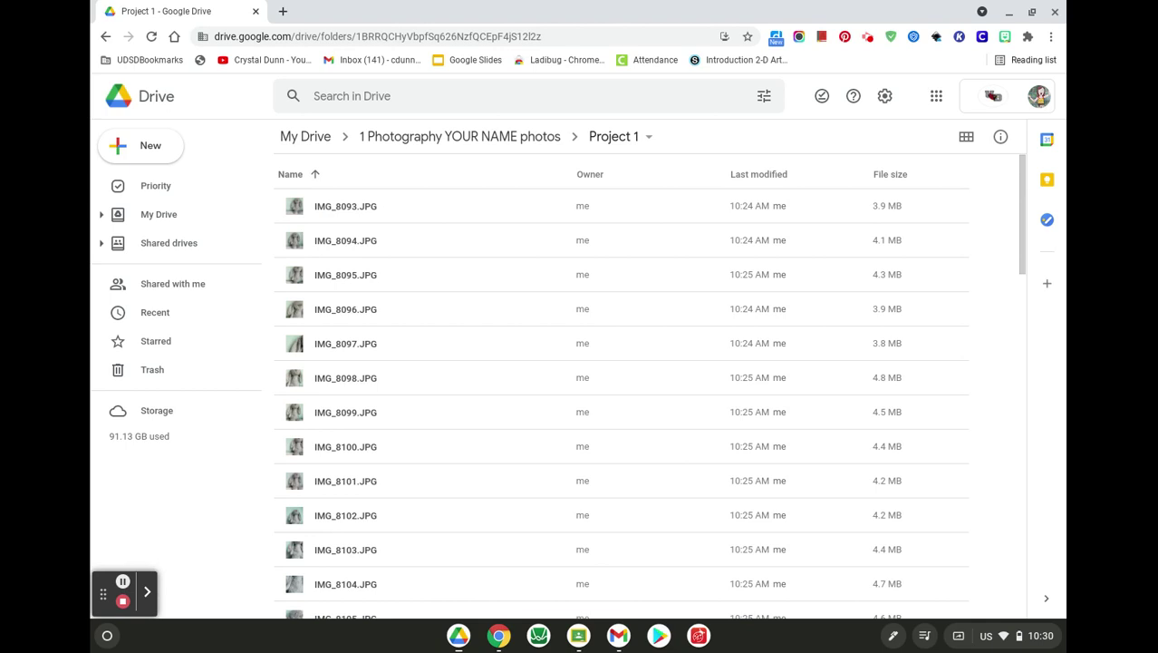
pyautogui.doubleClick(378, 208)
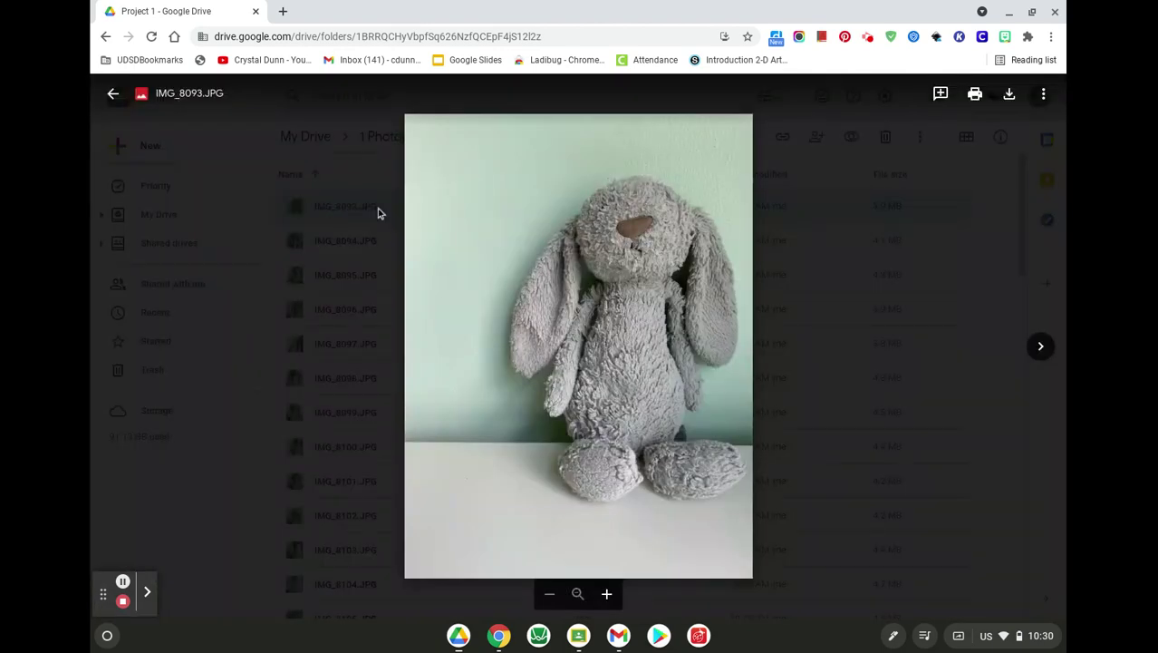
pyautogui.click(1042, 346)
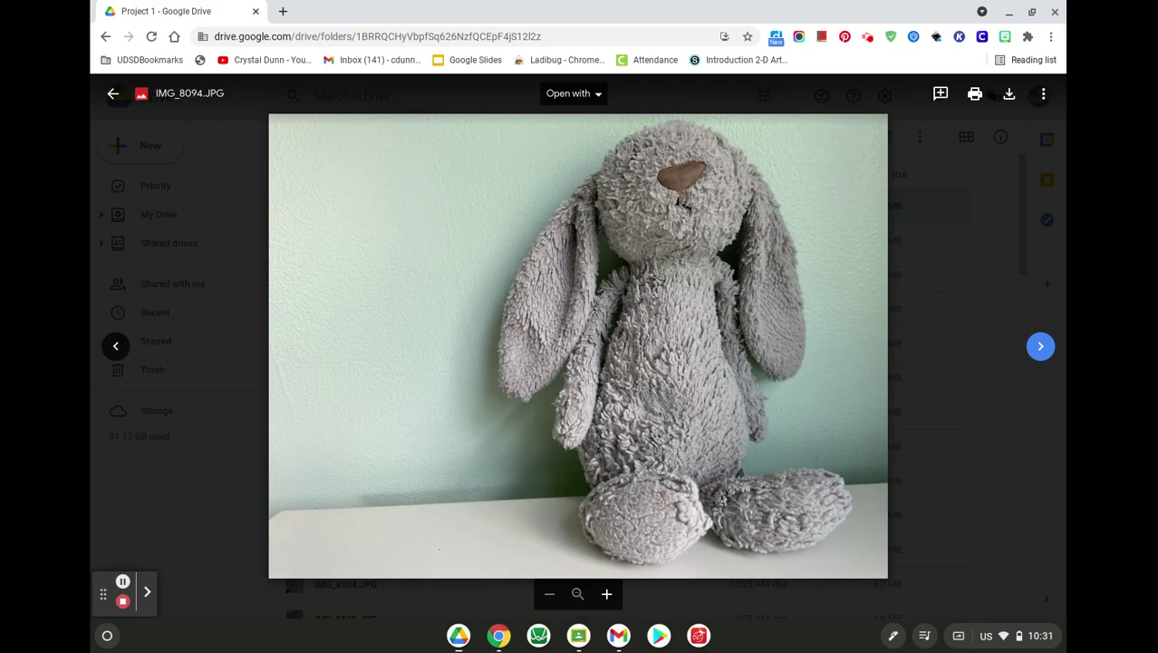
pyautogui.click(1043, 346)
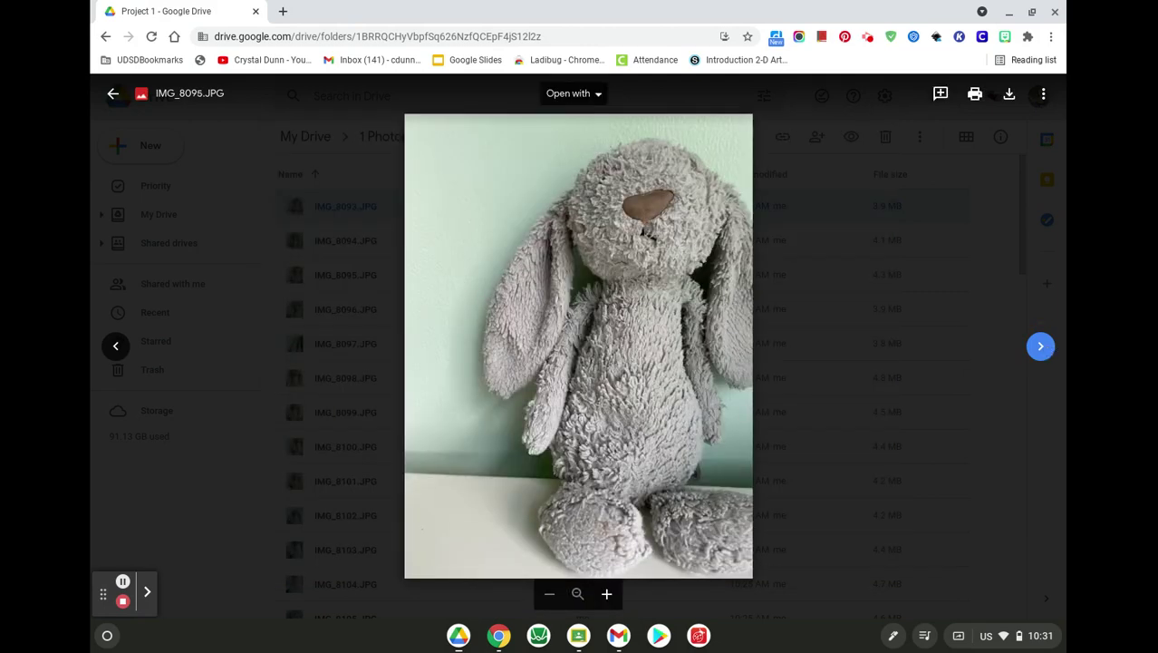
pyautogui.click(1042, 346)
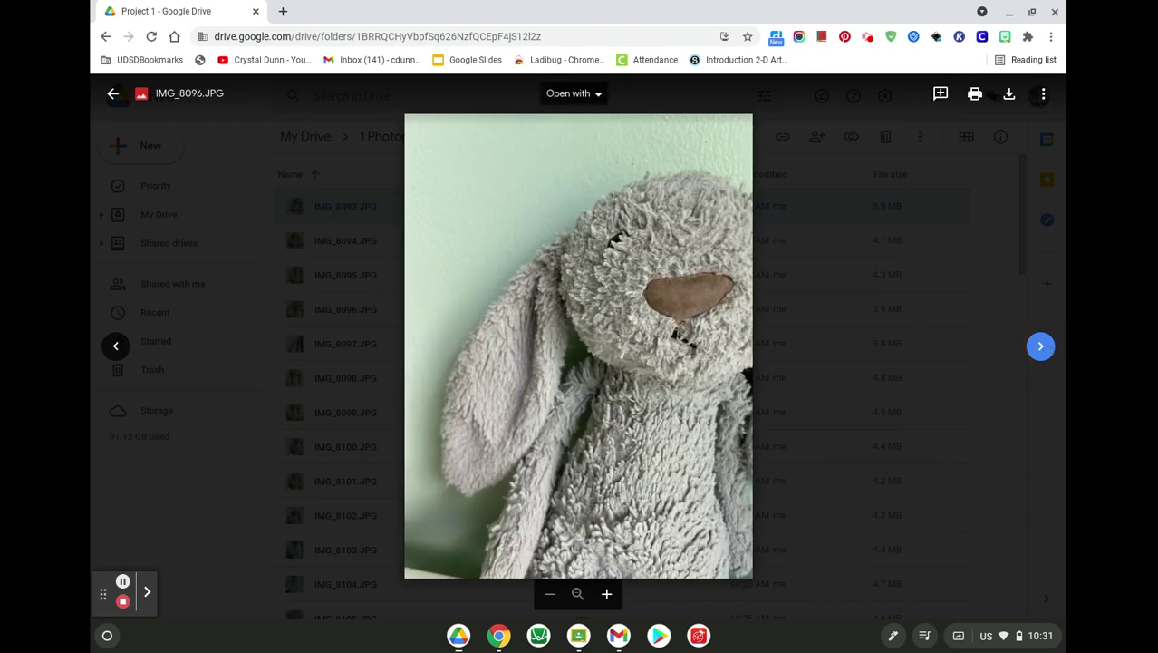
pyautogui.click(1042, 346)
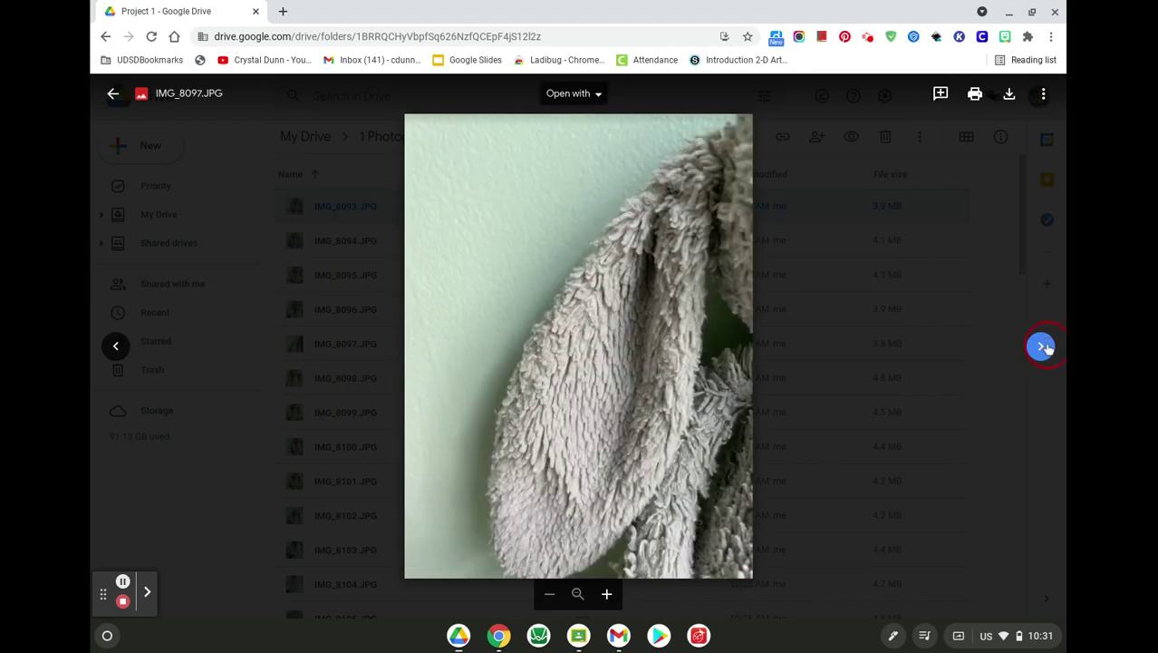
pyautogui.click(1043, 347)
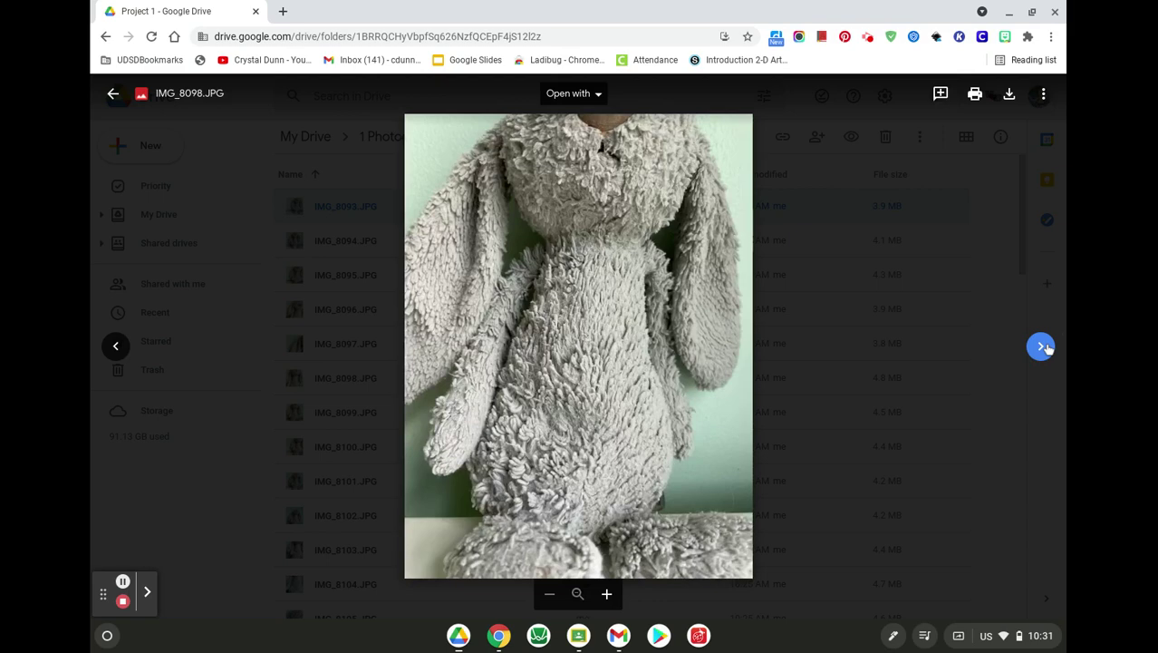
pyautogui.click(1044, 346)
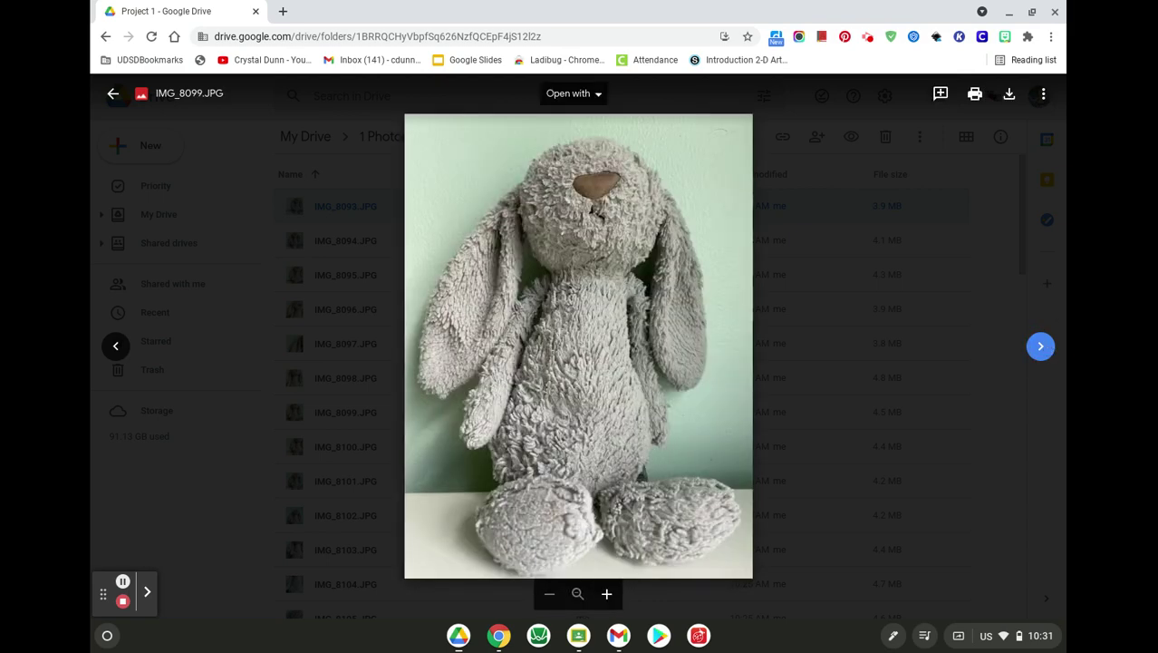
pyautogui.click(1042, 346)
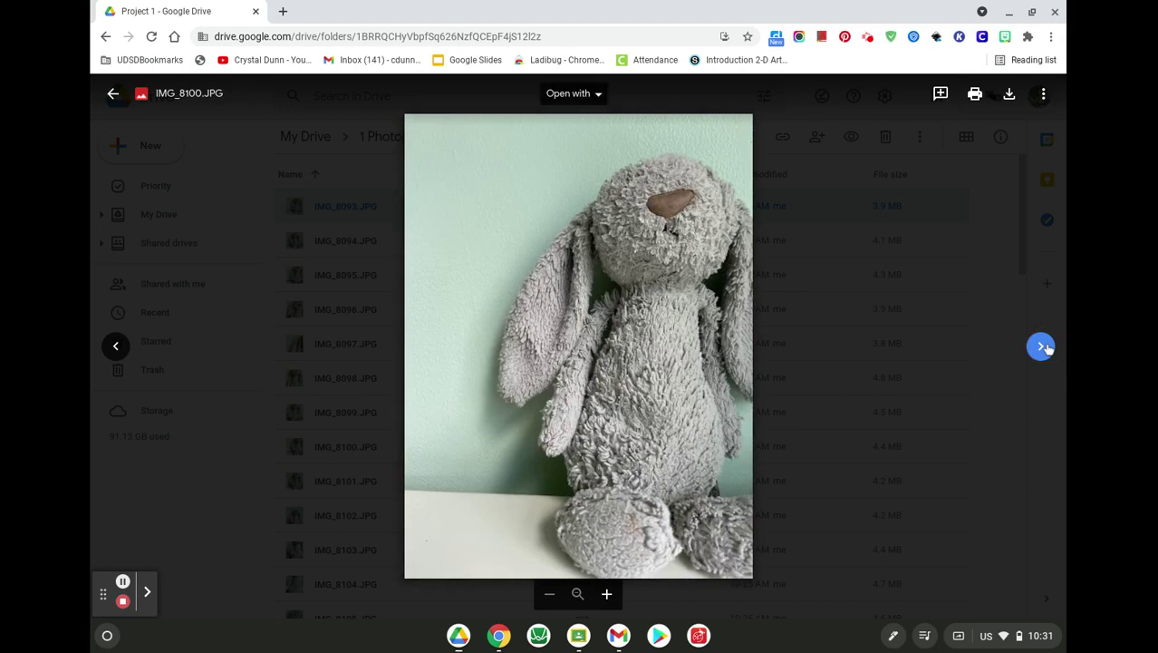
# - Advance to photo IMG_8101.JPG in the preview and add a star to it
pyautogui.click(1042, 346)
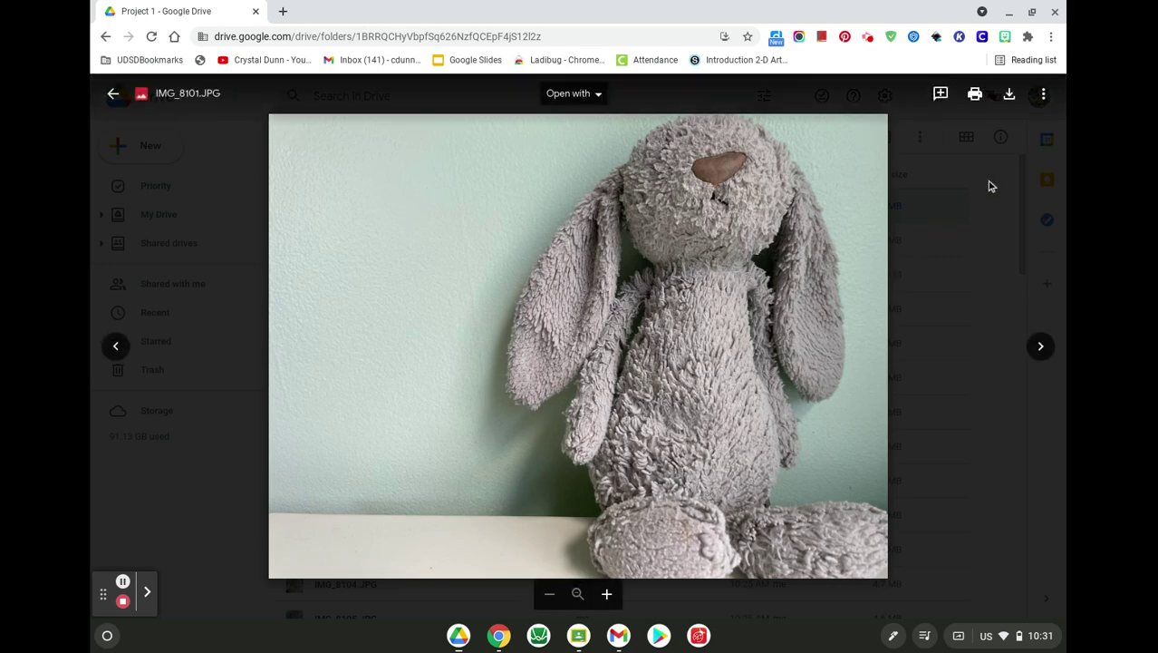
pyautogui.click(1044, 96)
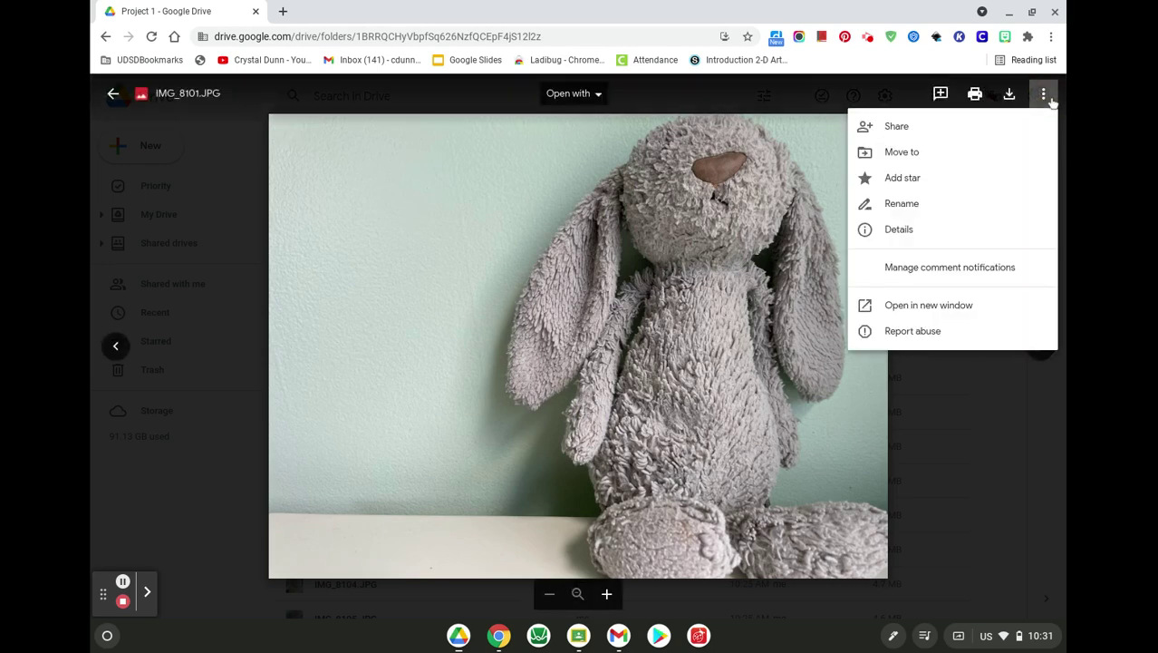
pyautogui.click(958, 195)
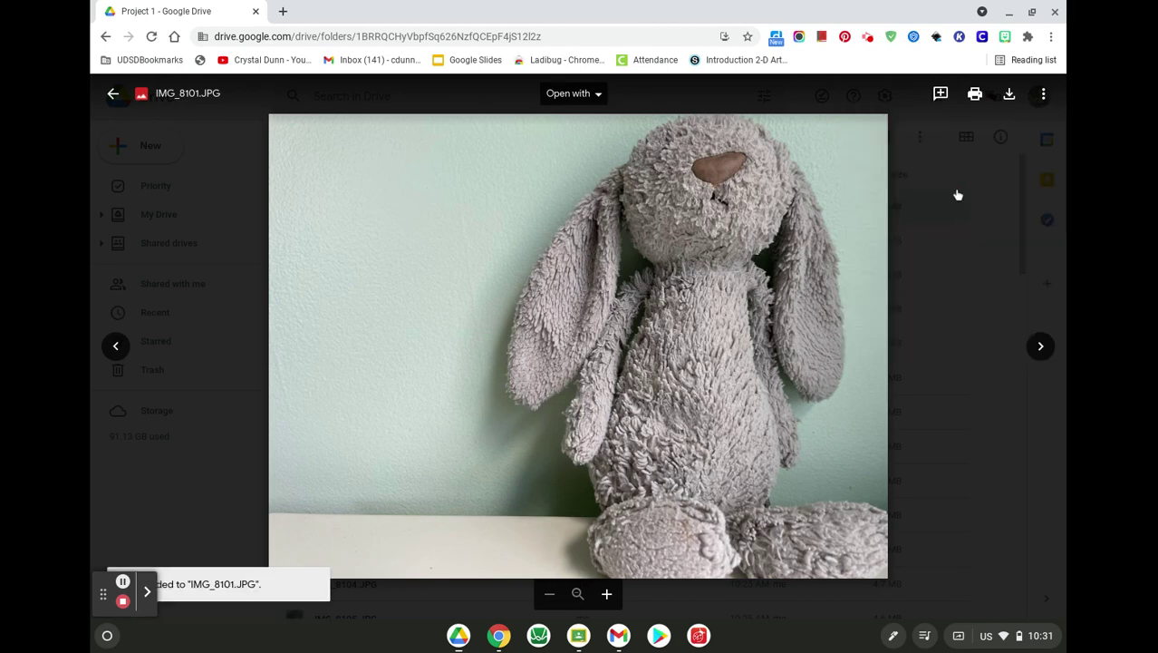
# - Continue through the following photos to IMG_8106.JPG and add a star to it
pyautogui.click(1042, 349)
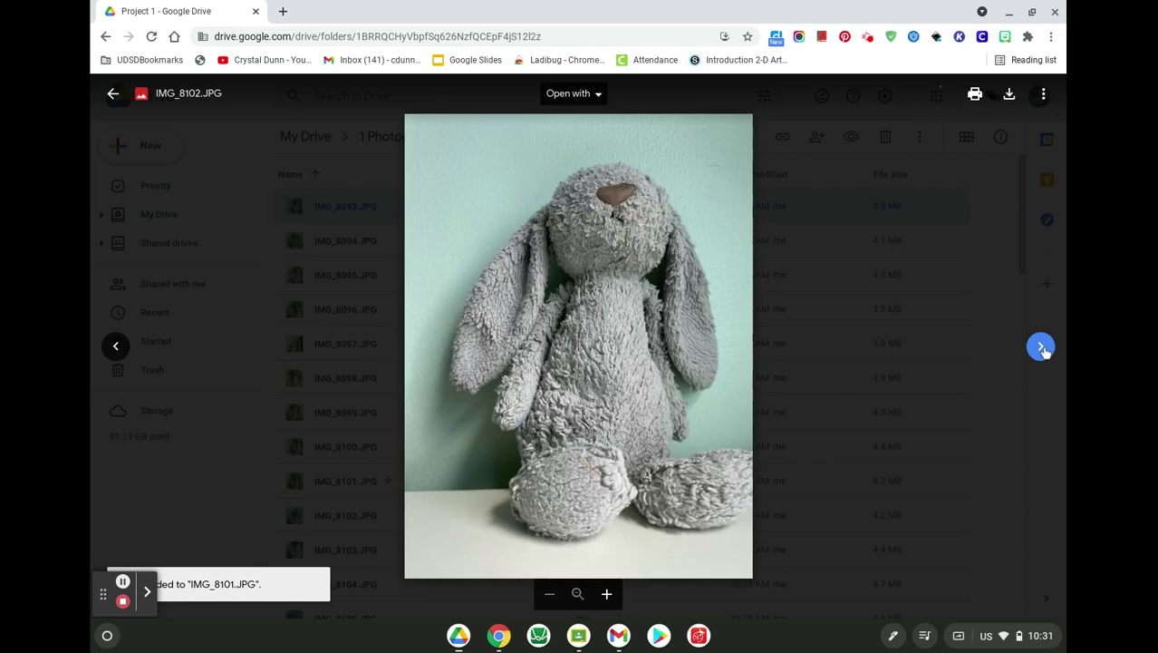
pyautogui.click(1043, 349)
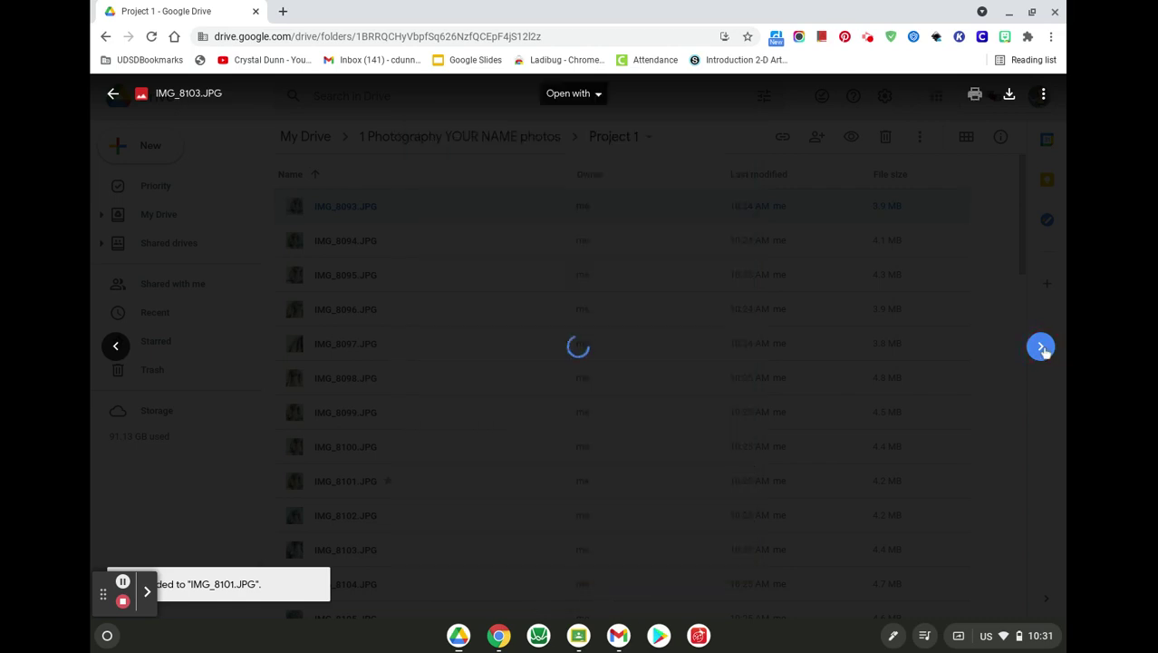
pyautogui.click(1042, 349)
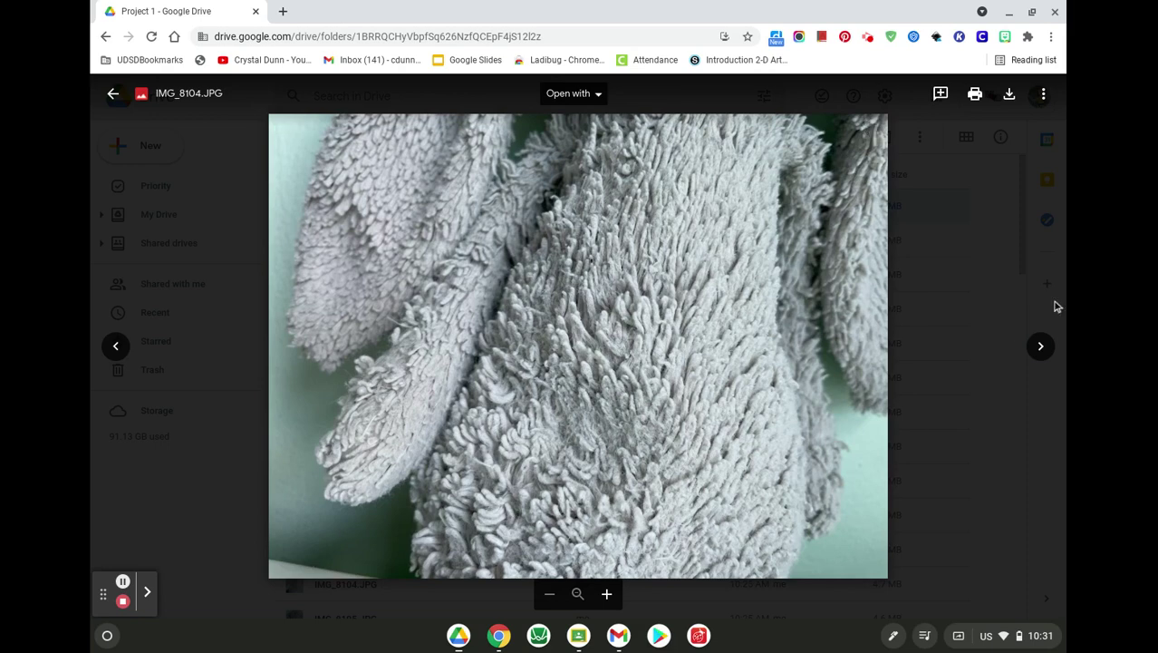
pyautogui.click(1041, 349)
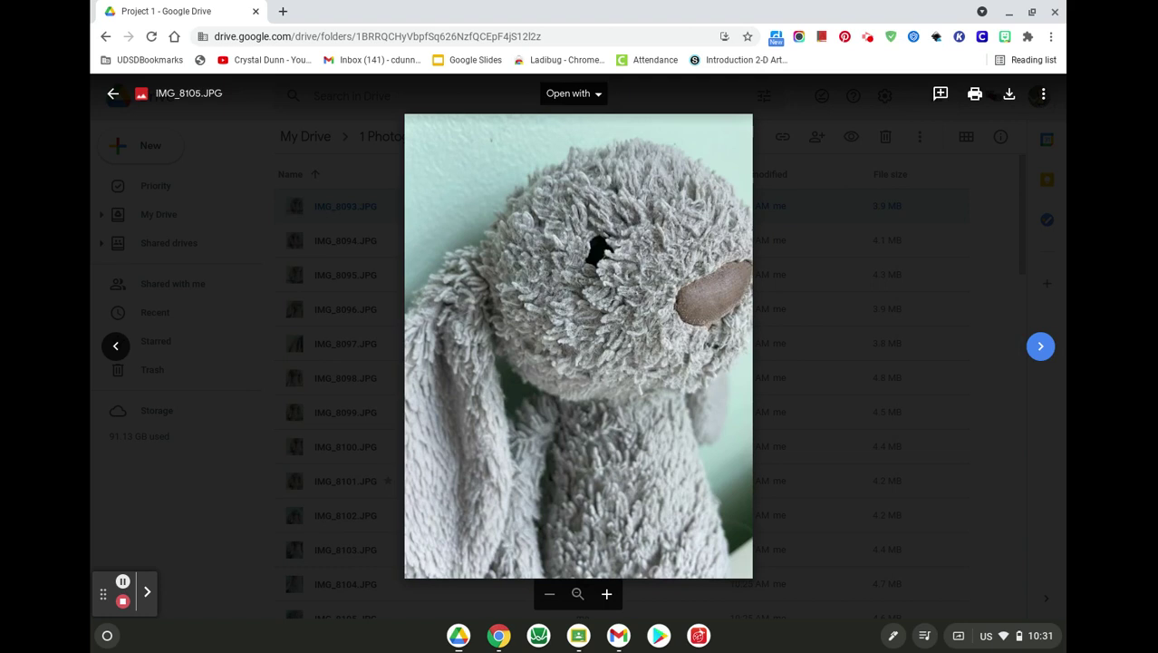
pyautogui.click(1040, 350)
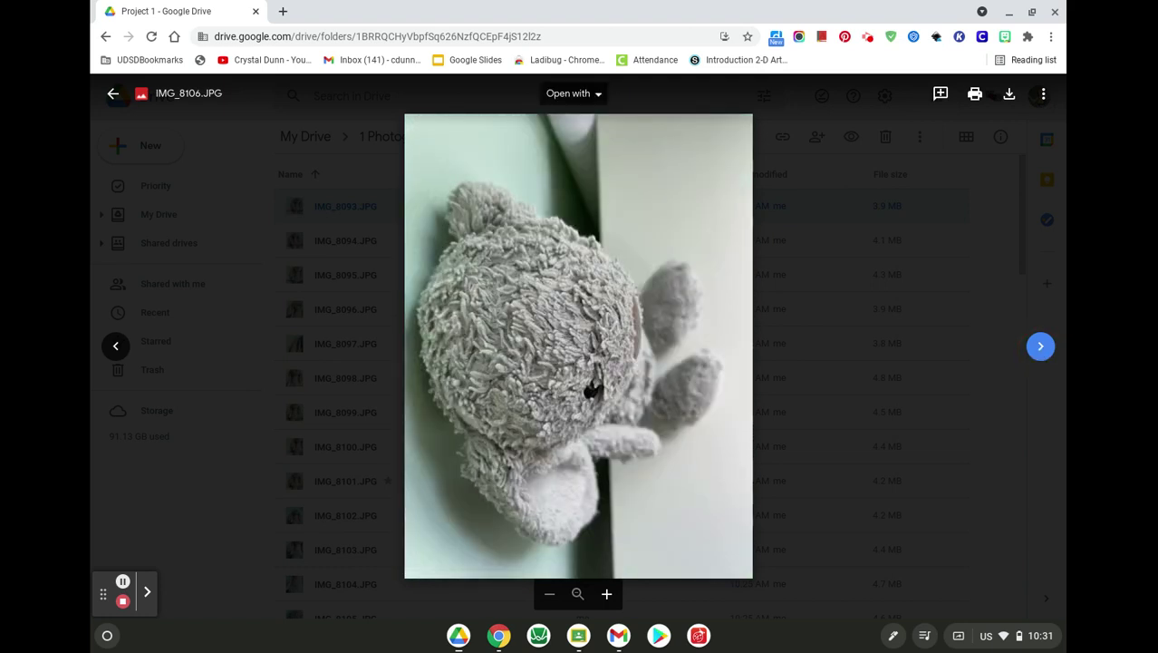
pyautogui.click(1043, 94)
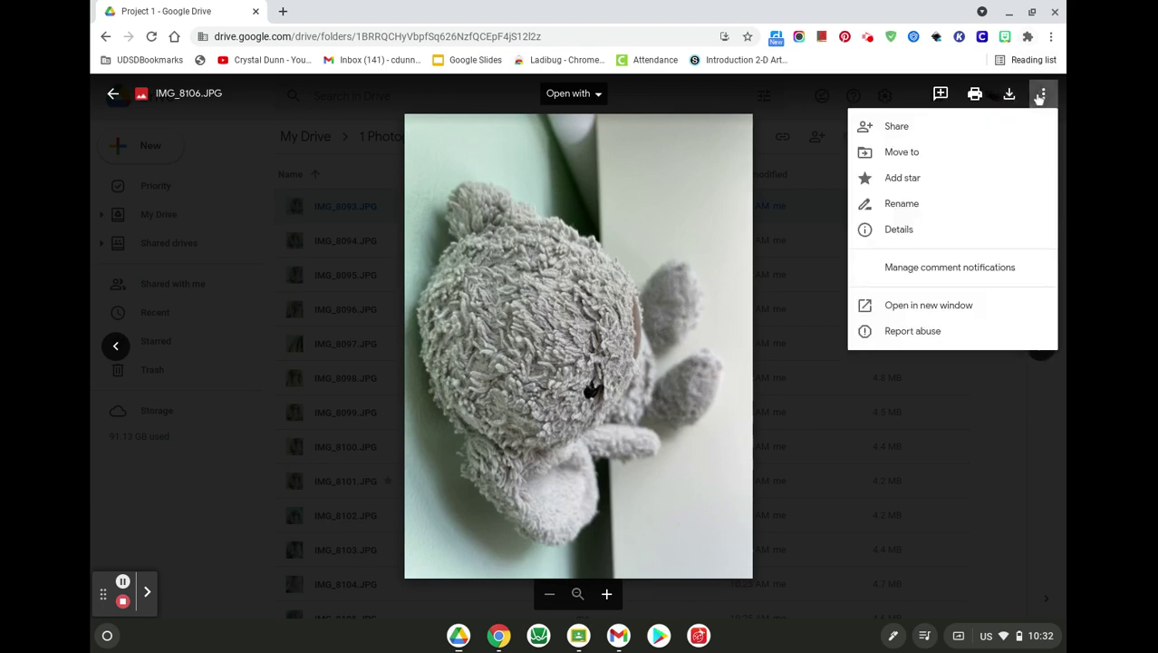
pyautogui.click(983, 177)
# - Preview the photos after IMG_8106.JPG up to IMG_8109.JPG, then return to the Project 1 file list
pyautogui.click(1042, 350)
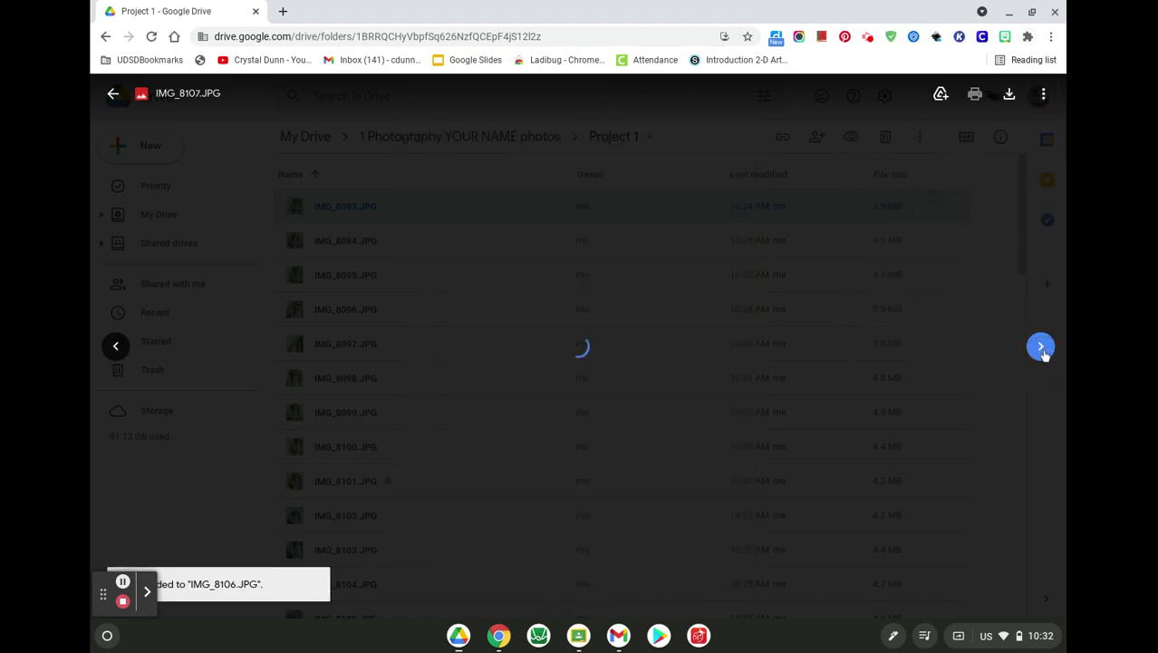
pyautogui.click(1042, 350)
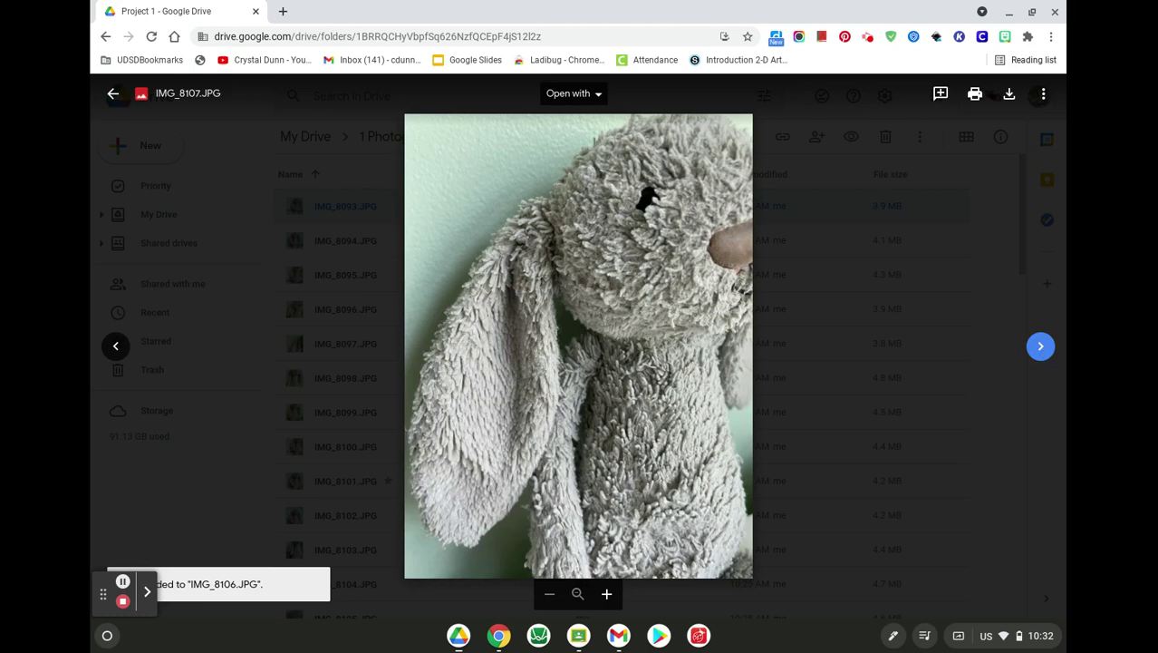
pyautogui.click(1042, 350)
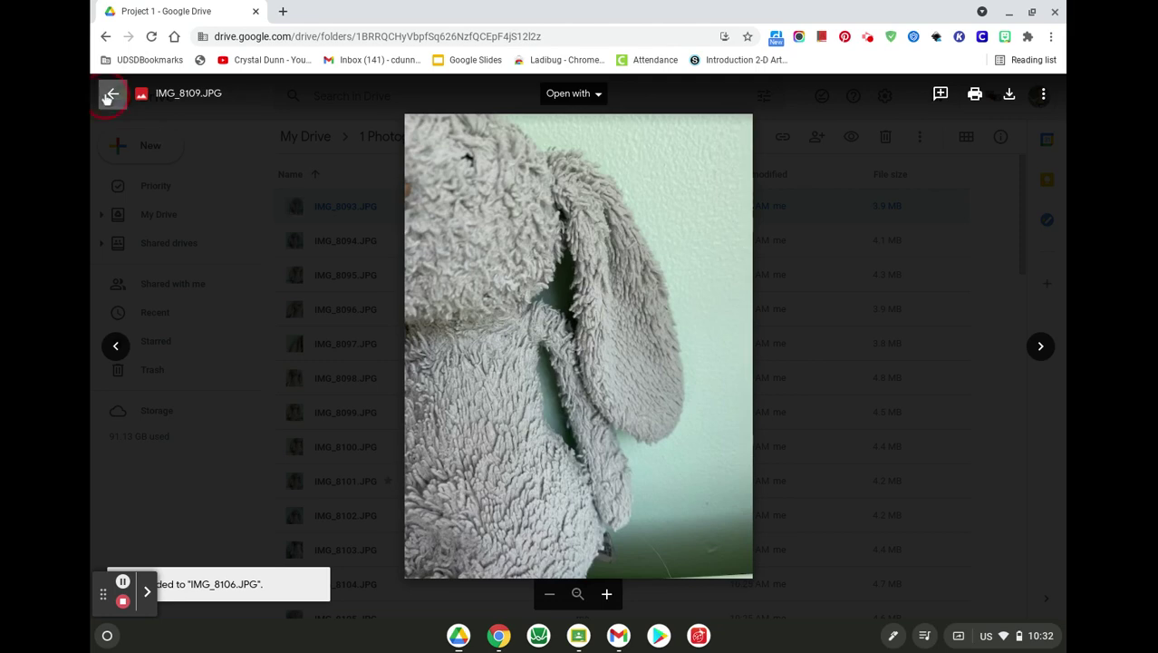
pyautogui.click(112, 94)
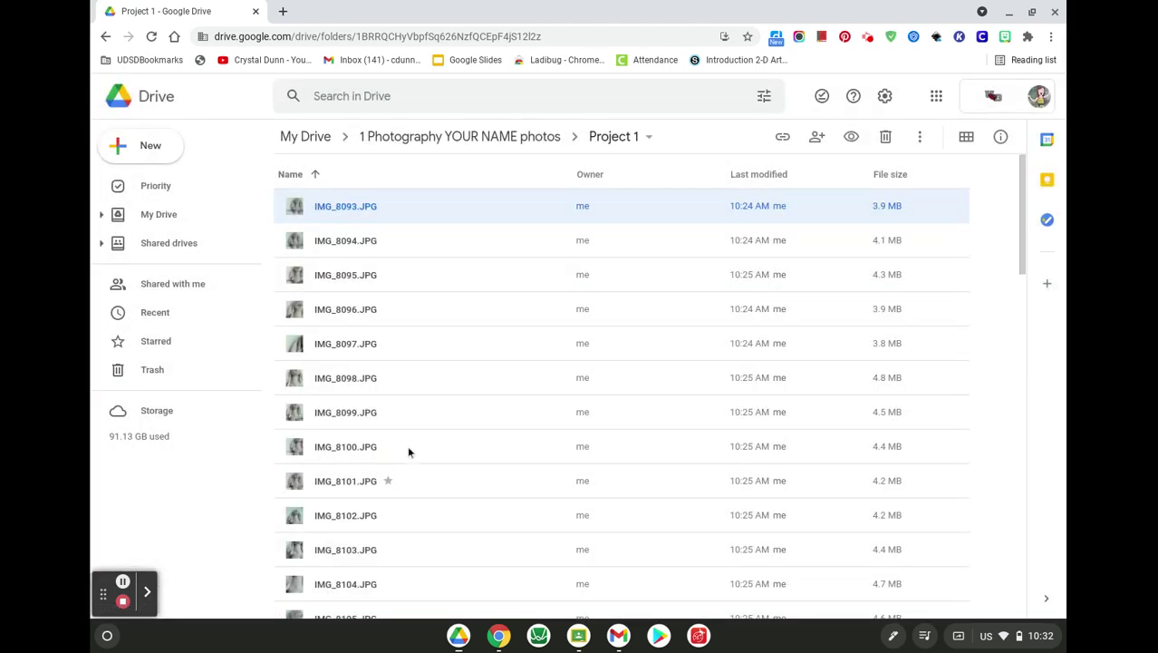
# - View the camera roll screenshots at the end of the folder, from IMG_8147.PNG to IMG_8149.PNG
pyautogui.scroll(-10, 407, 445)
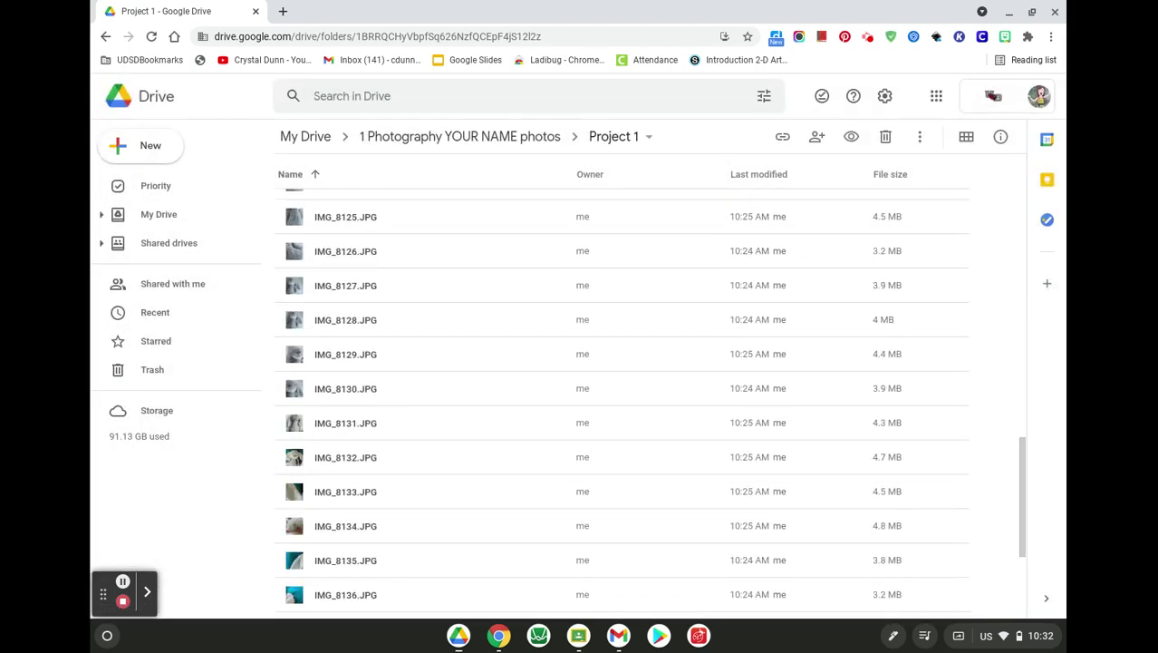
pyautogui.scroll(-4, 384, 498)
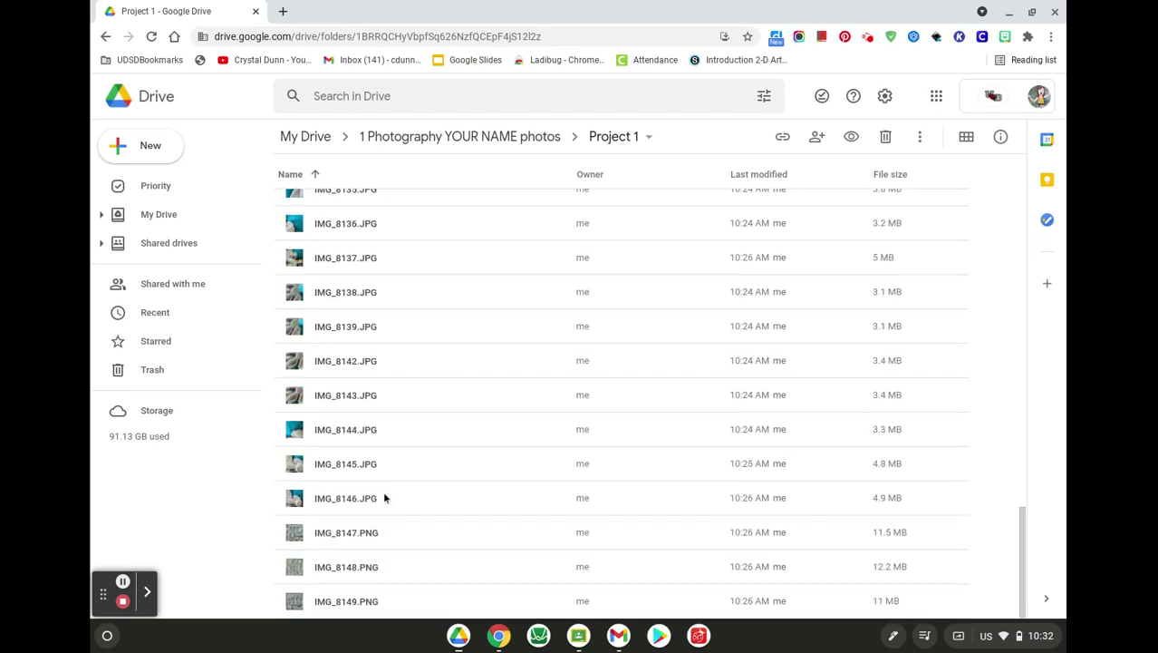
pyautogui.doubleClick(337, 532)
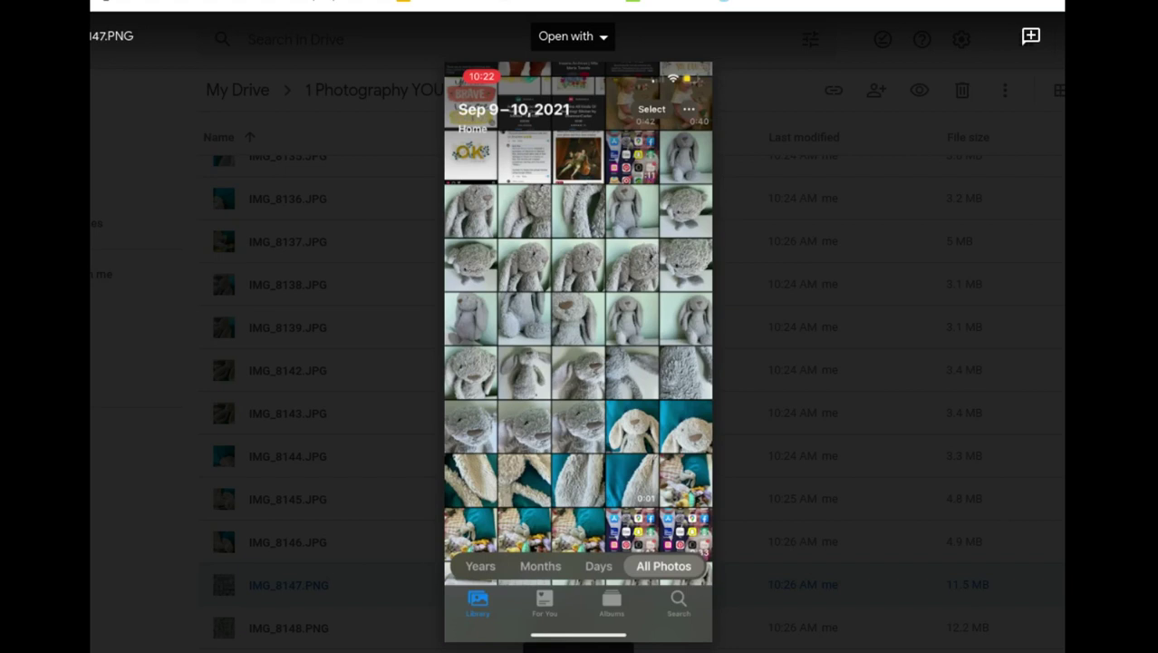
pyautogui.press('Right')
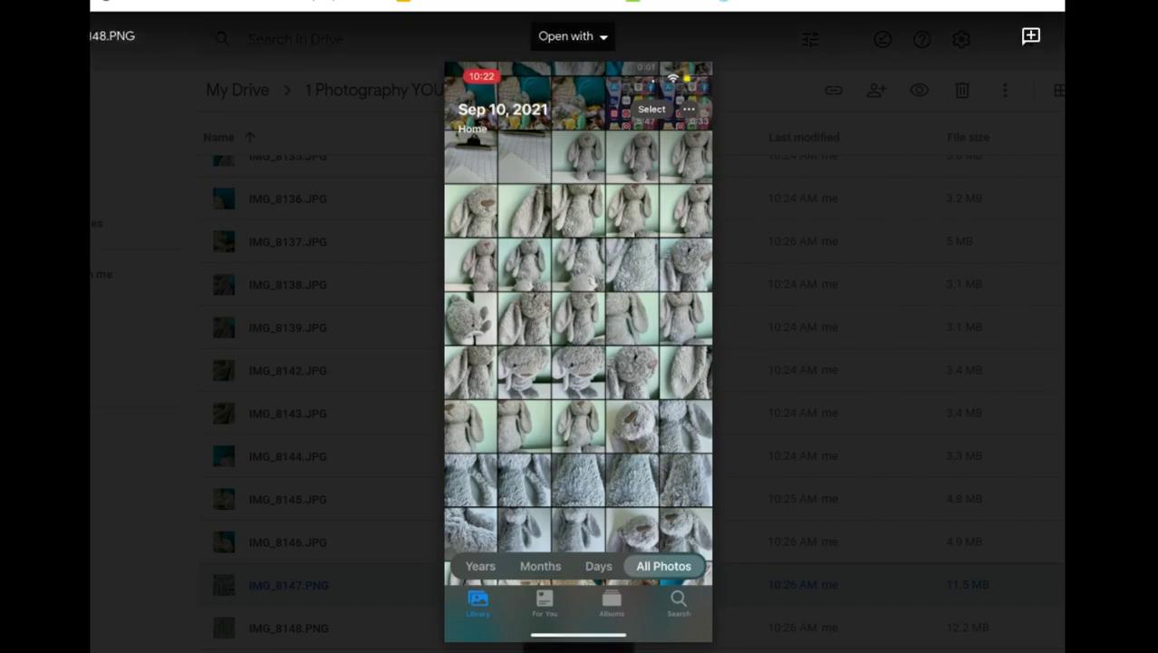
pyautogui.press('Right')
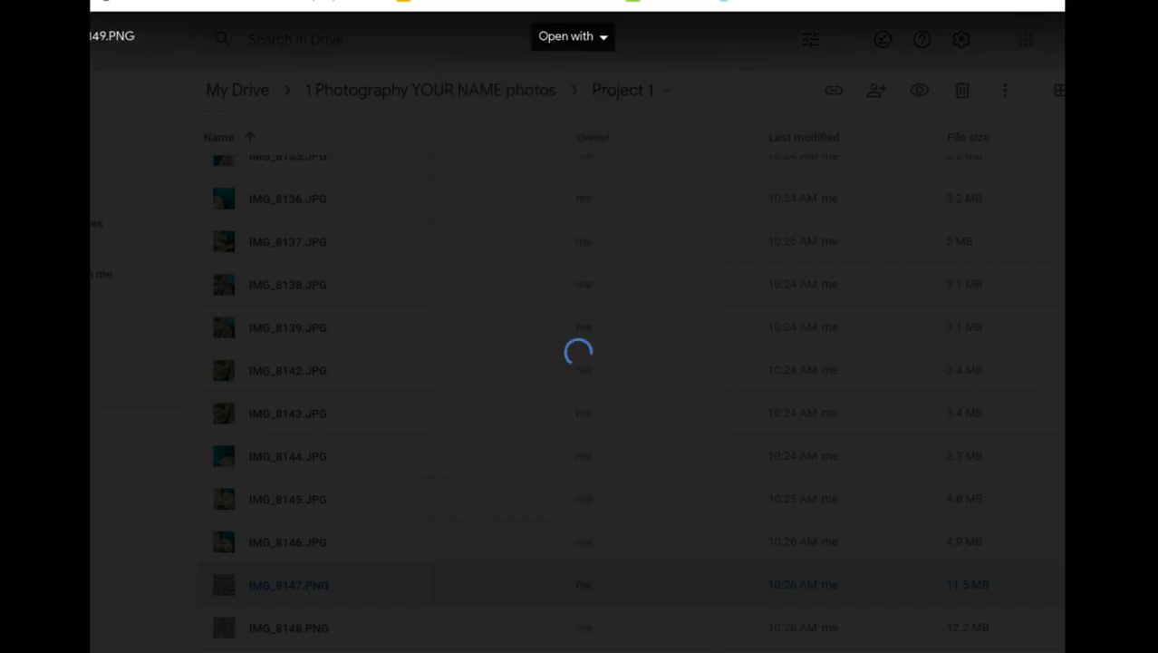